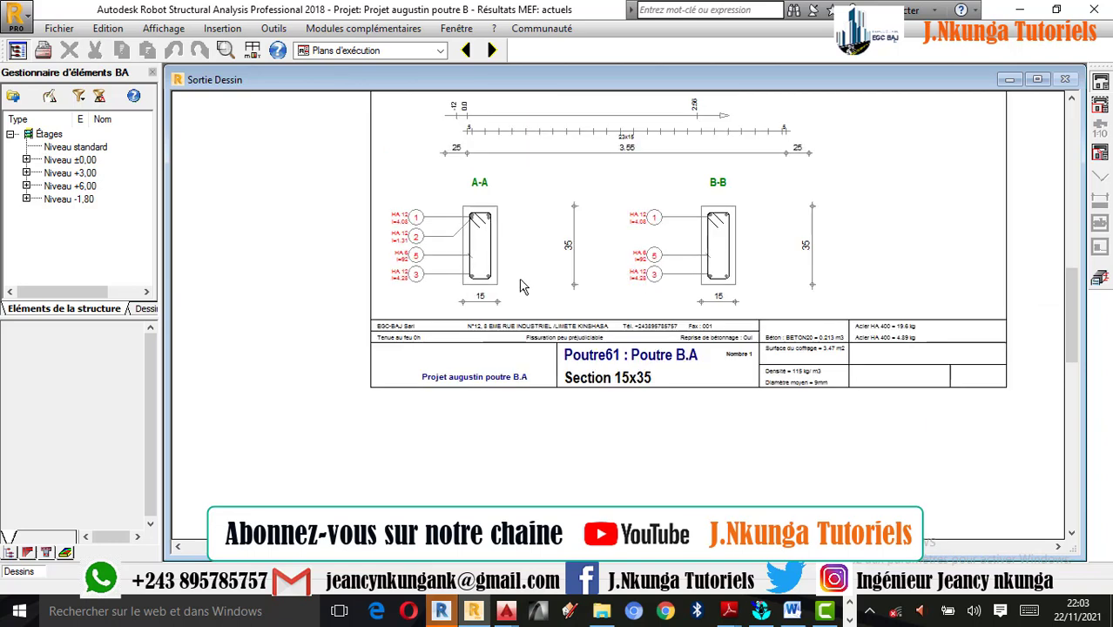
Export the beam execution drawing to the desktop as a DXF file named "Plan d'execution de la poutre BA"
{"action": "scroll", "coordinate": [357, 419], "scroll_direction": "up", "scroll_amount": 1}
{"action": "scroll", "coordinate": [657, 152], "scroll_direction": "up", "scroll_amount": 1}
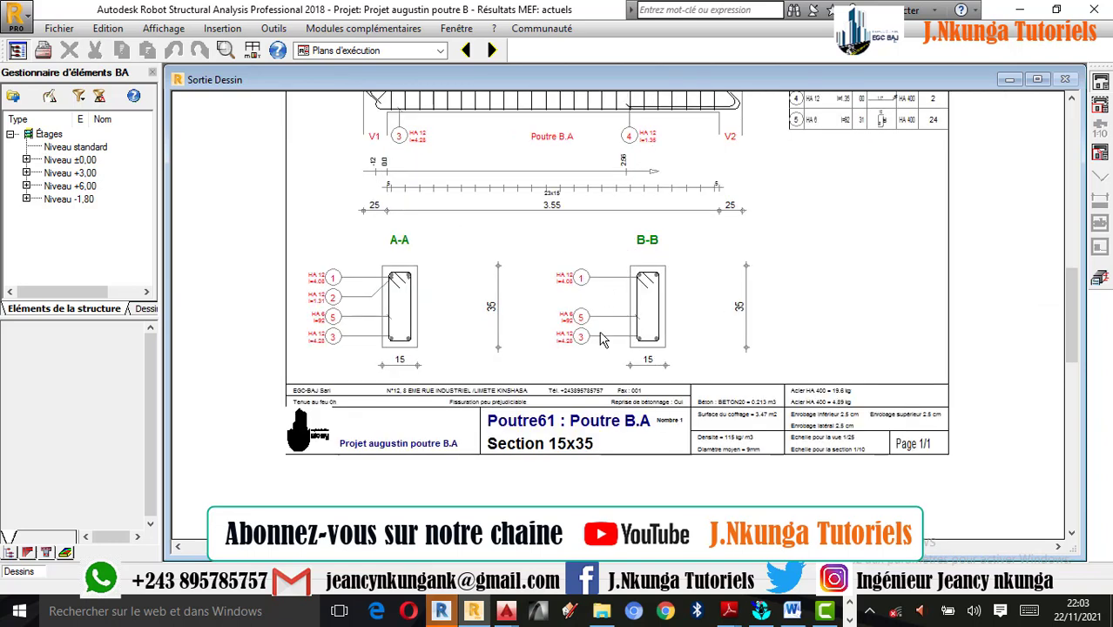
{"action": "scroll", "coordinate": [321, 460], "scroll_direction": "up", "scroll_amount": 3}
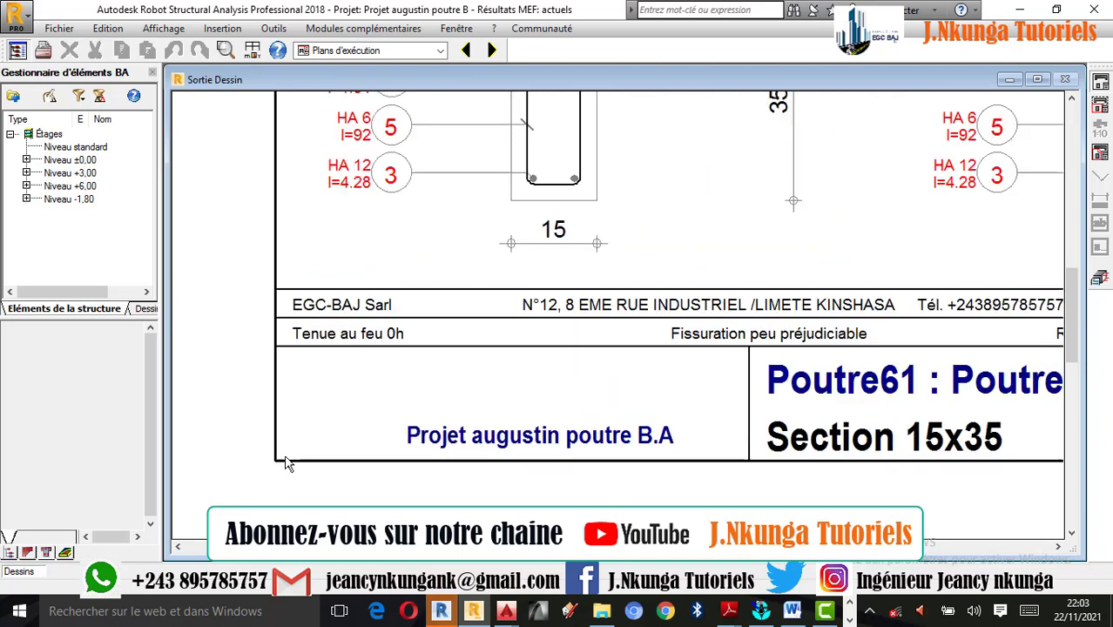
{"action": "left_click", "coordinate": [59, 30]}
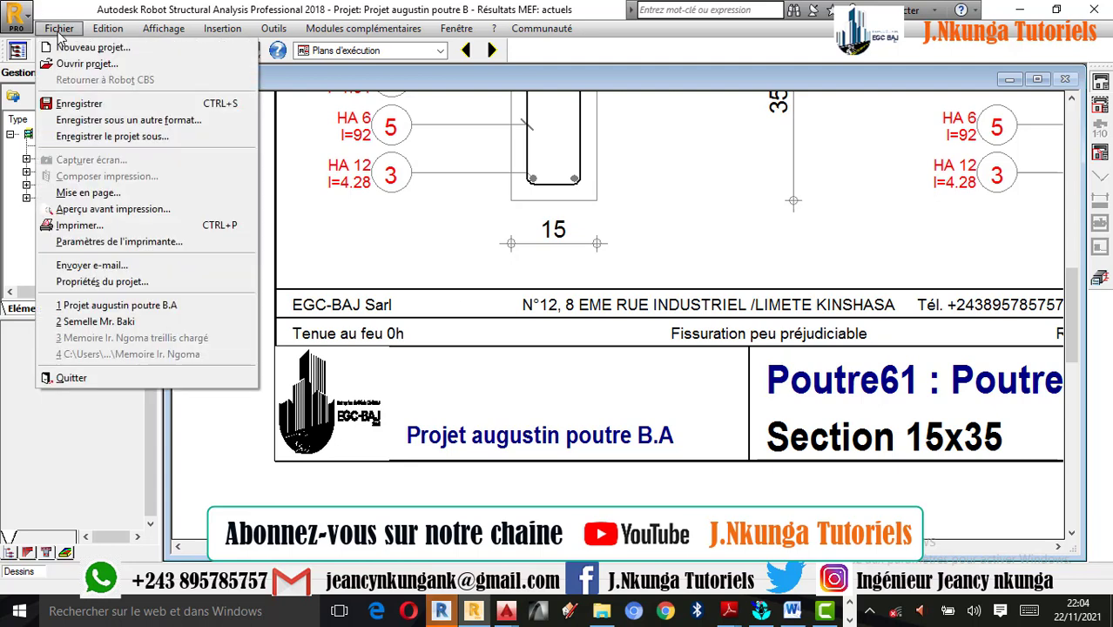
{"action": "left_click", "coordinate": [170, 125]}
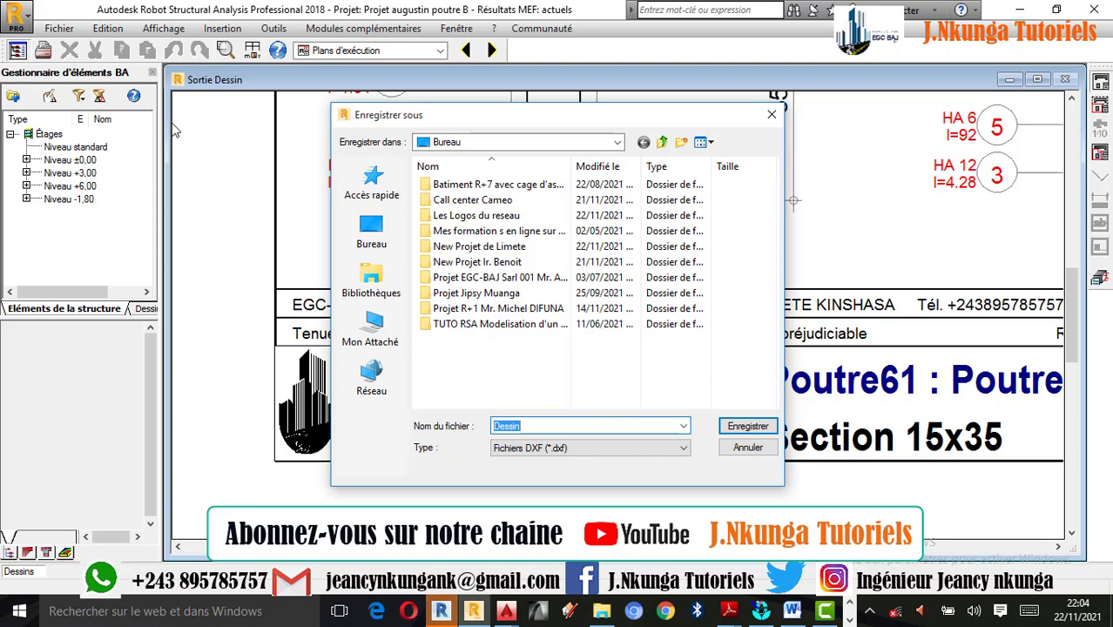
{"action": "type", "text": "Pl"}
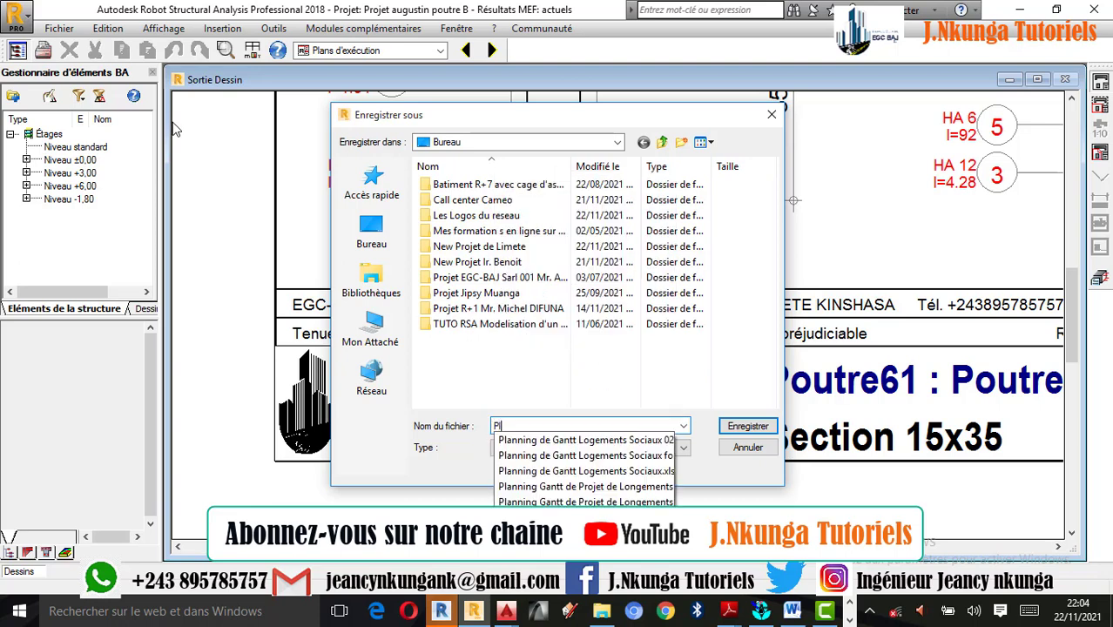
{"action": "type", "text": "an d'execution de"}
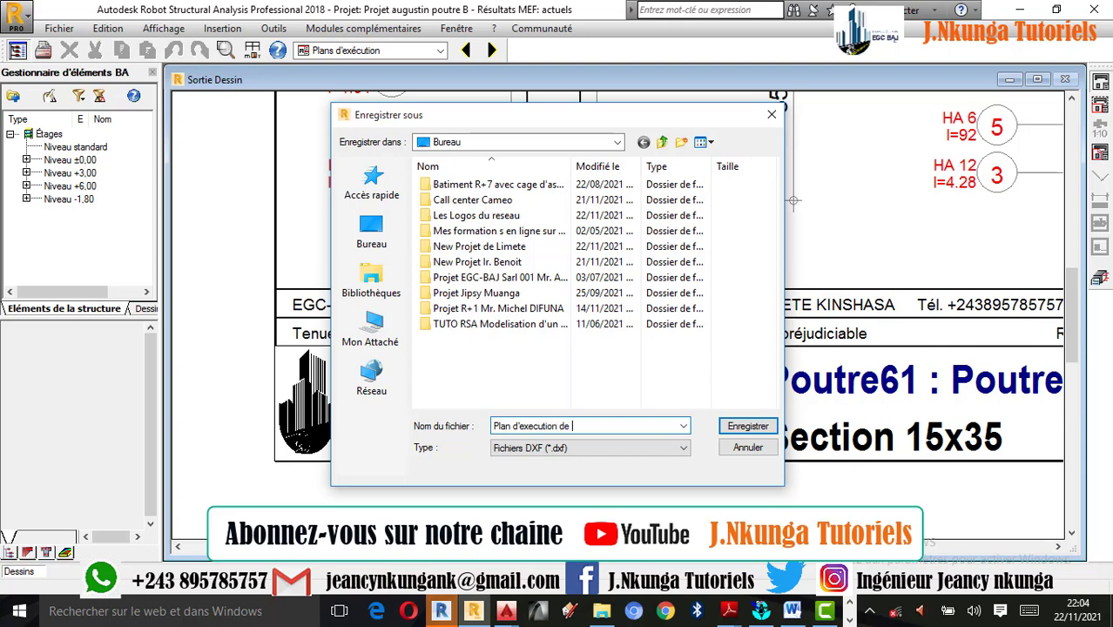
{"action": "type", "text": "poutre BA"}
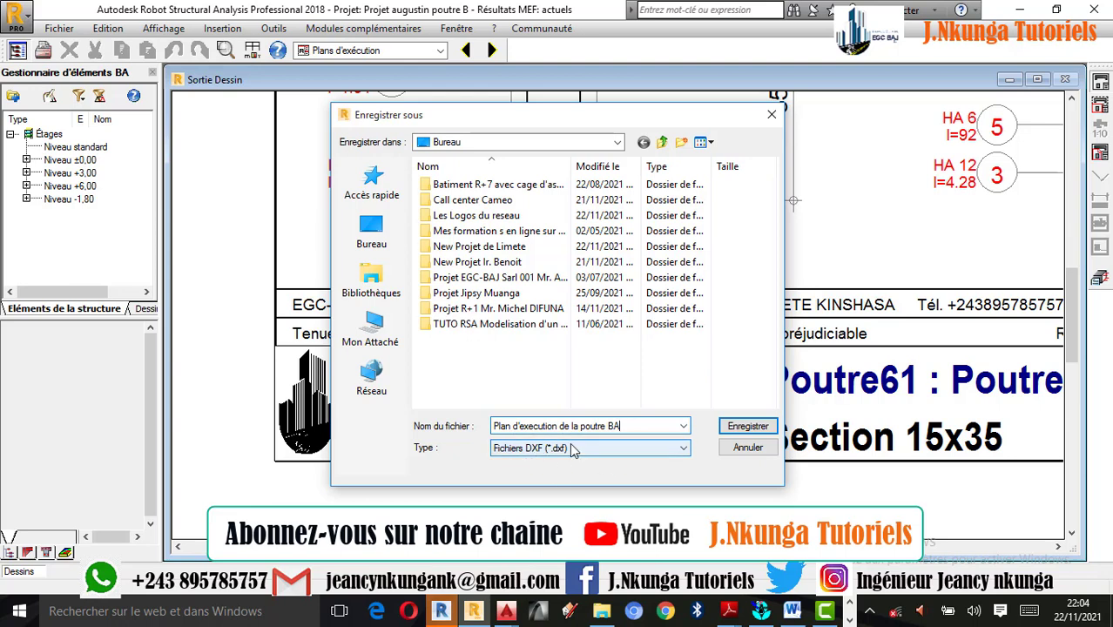
{"action": "left_click", "coordinate": [373, 236]}
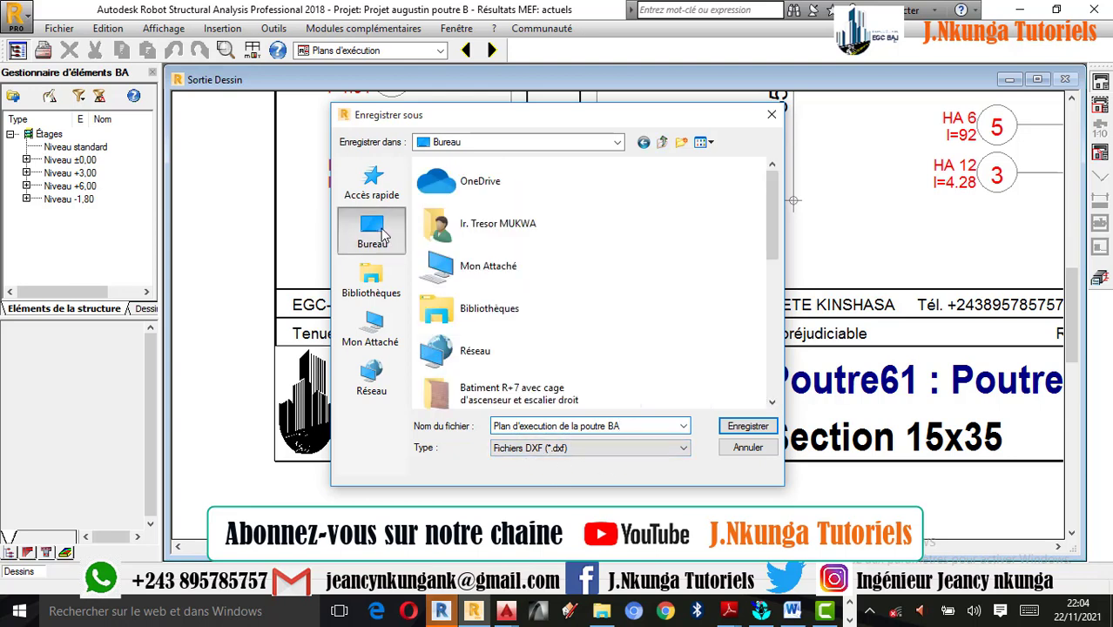
{"action": "left_click", "coordinate": [748, 426]}
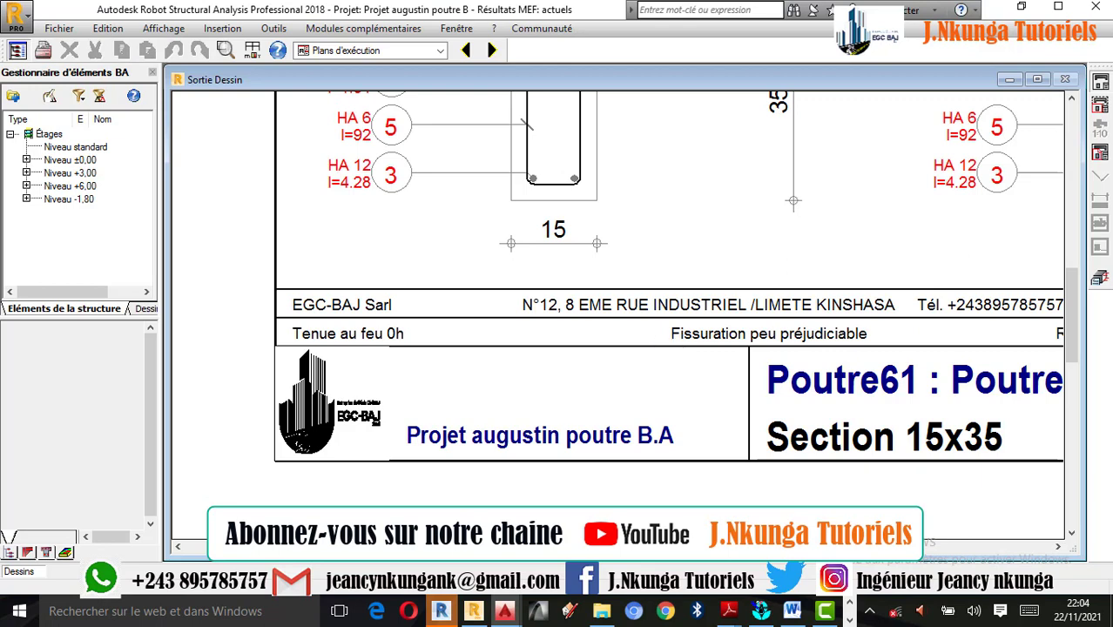
Locate the exported "Plan d'execution de la poutre BA" DXF file on the desktop and open it in AutoCAD
{"action": "left_click", "coordinate": [602, 610]}
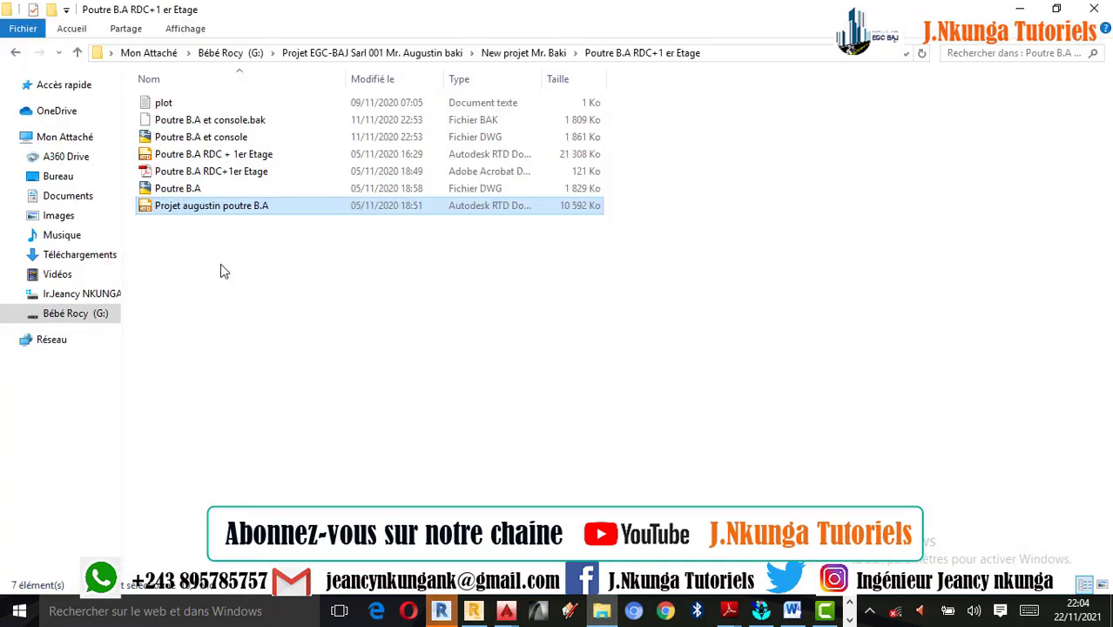
{"action": "left_click", "coordinate": [54, 177]}
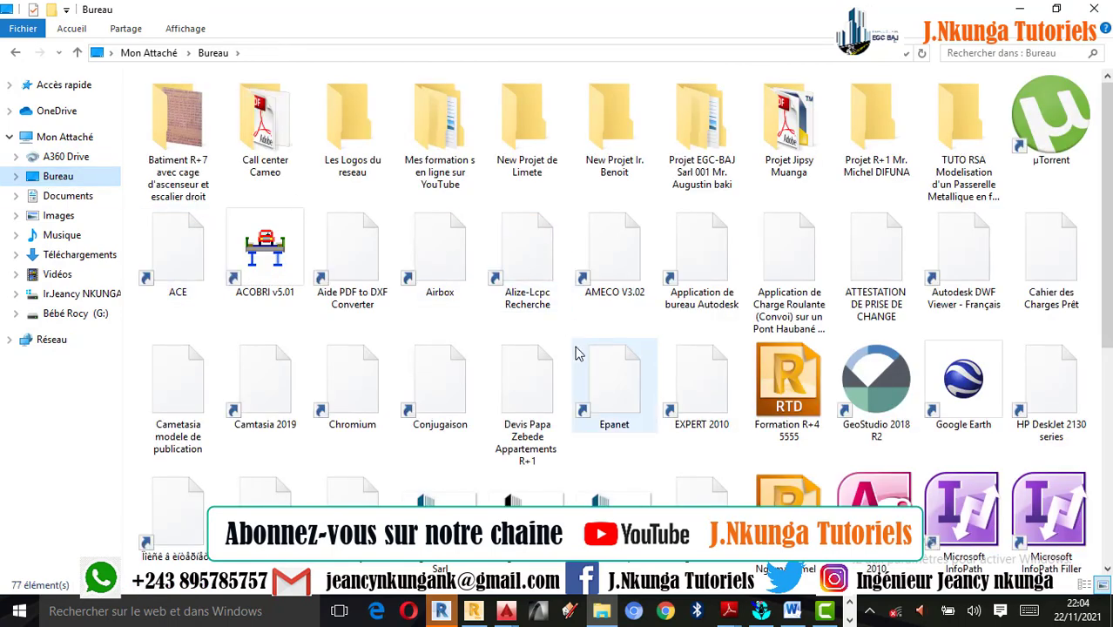
{"action": "scroll", "coordinate": [730, 392], "scroll_direction": "down", "scroll_amount": 3}
{"action": "key", "text": "super+d"}
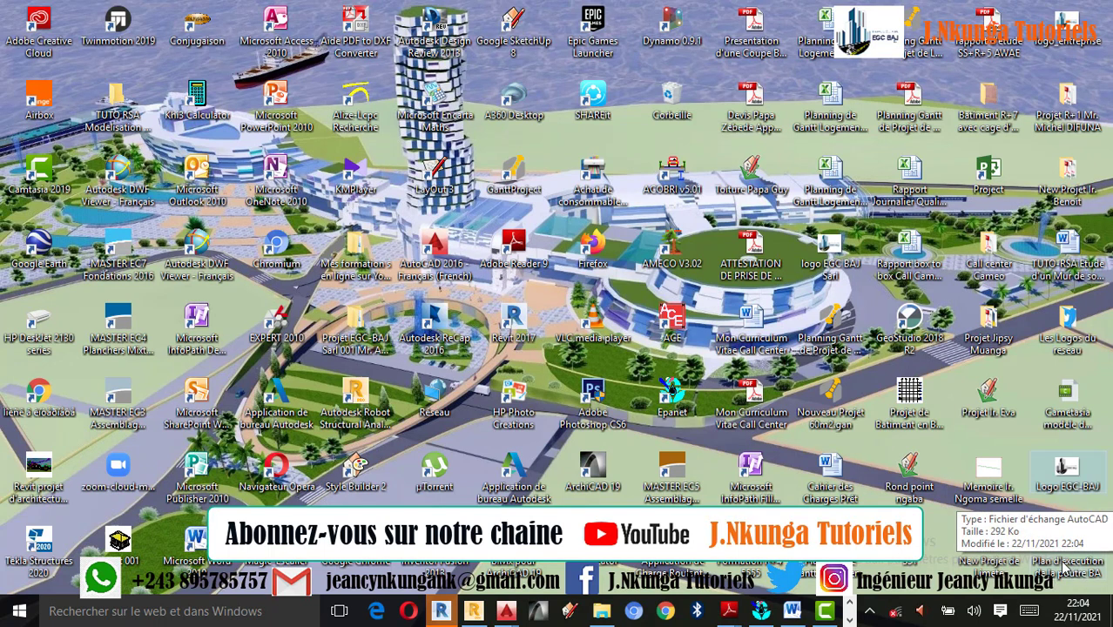
{"action": "key", "text": "super+d"}
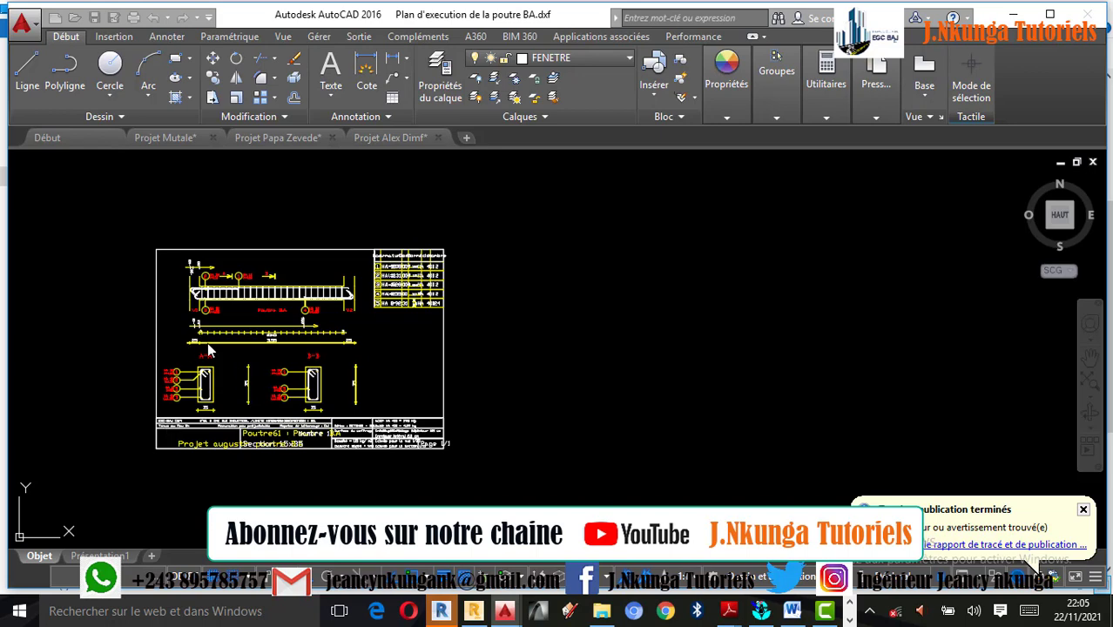
Examine the imported sheet's title block, checking the logo cell and the project, beam and section texts
{"action": "scroll", "coordinate": [177, 394], "scroll_direction": "up", "scroll_amount": 2}
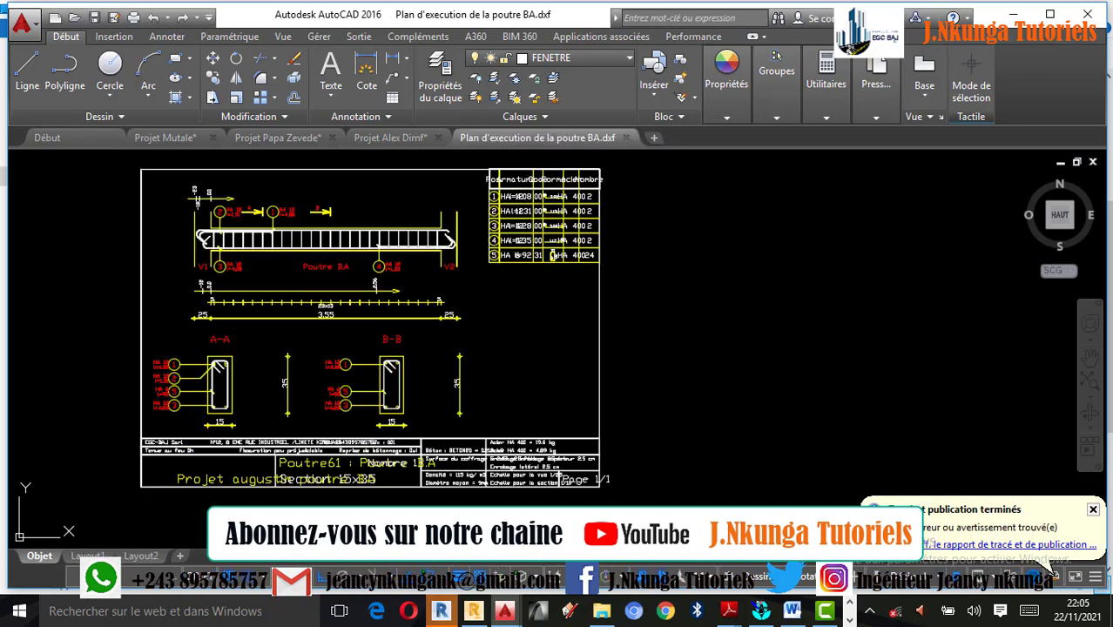
{"action": "scroll", "coordinate": [158, 479], "scroll_direction": "up", "scroll_amount": 8}
{"action": "scroll", "coordinate": [450, 348], "scroll_direction": "down", "scroll_amount": 4}
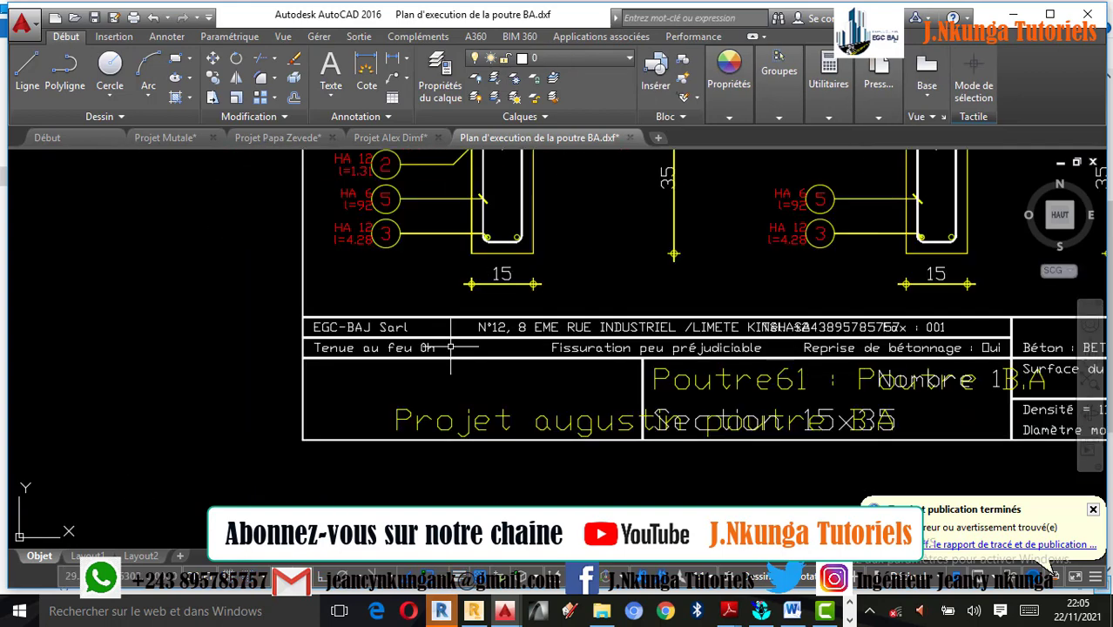
{"action": "scroll", "coordinate": [450, 348], "scroll_direction": "down", "scroll_amount": 2}
{"action": "scroll", "coordinate": [344, 277], "scroll_direction": "up", "scroll_amount": 4}
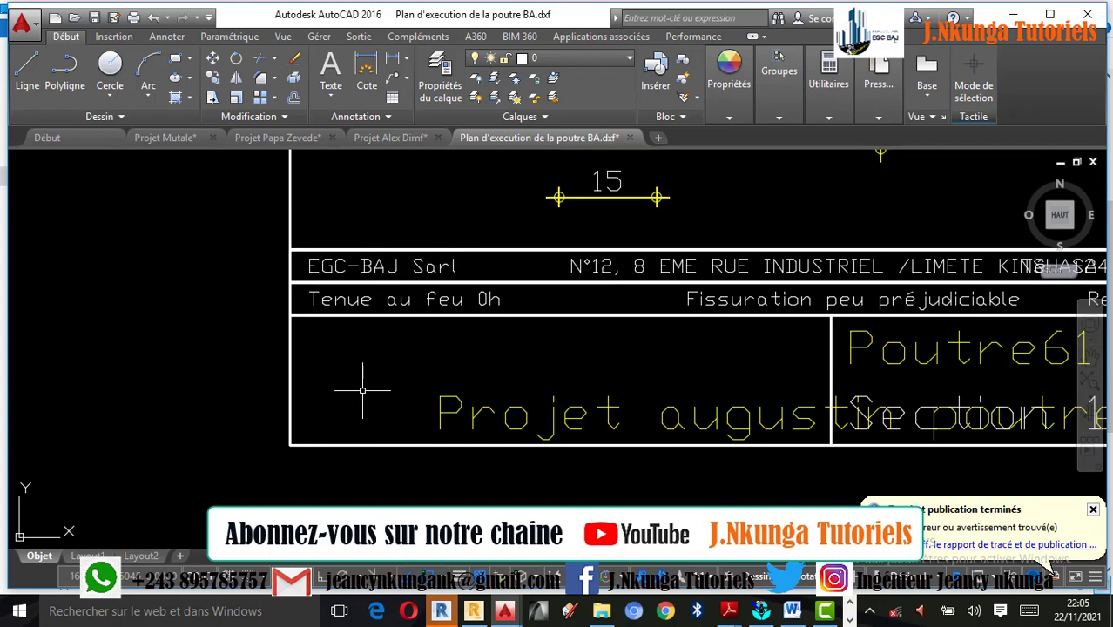
{"action": "scroll", "coordinate": [401, 344], "scroll_direction": "up", "scroll_amount": 4}
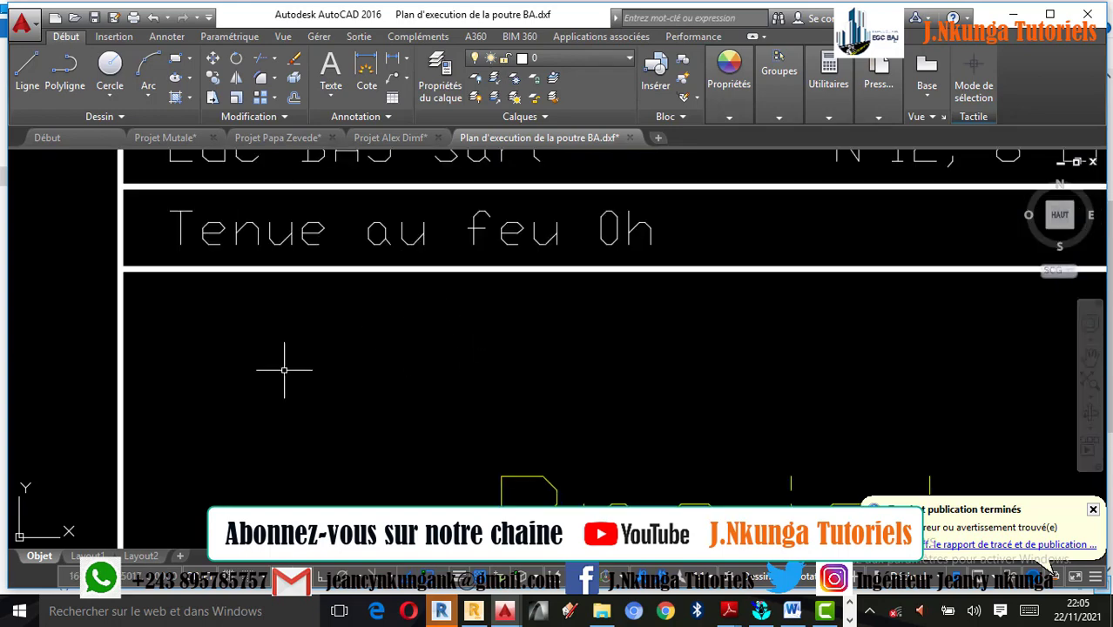
{"action": "scroll", "coordinate": [284, 370], "scroll_direction": "down", "scroll_amount": 4}
{"action": "scroll", "coordinate": [305, 394], "scroll_direction": "down", "scroll_amount": 4}
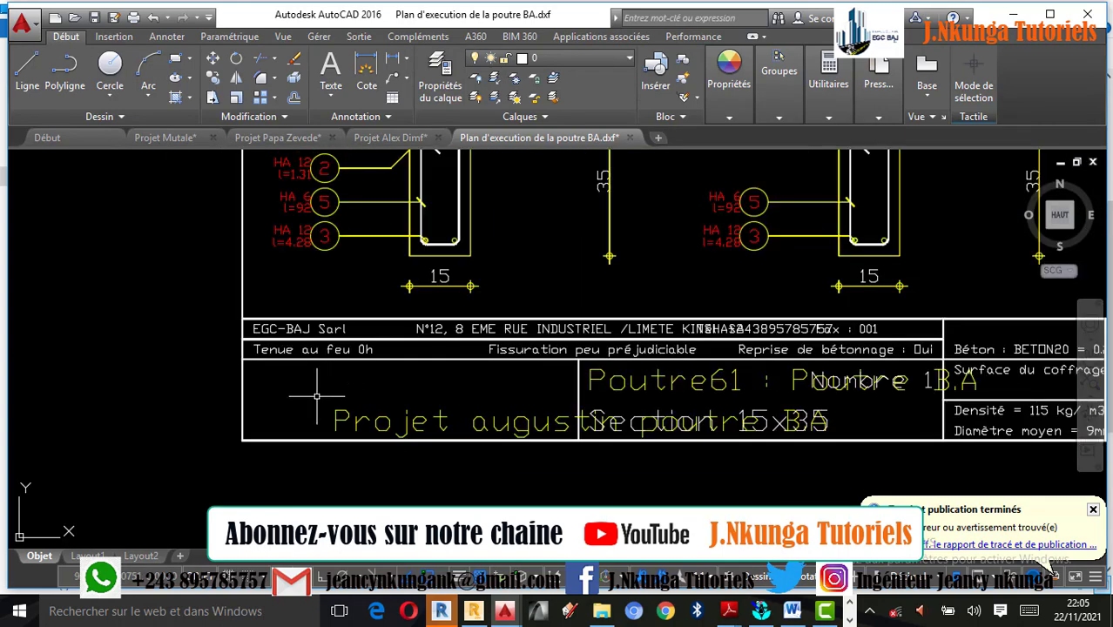
{"action": "scroll", "coordinate": [329, 386], "scroll_direction": "up", "scroll_amount": 2}
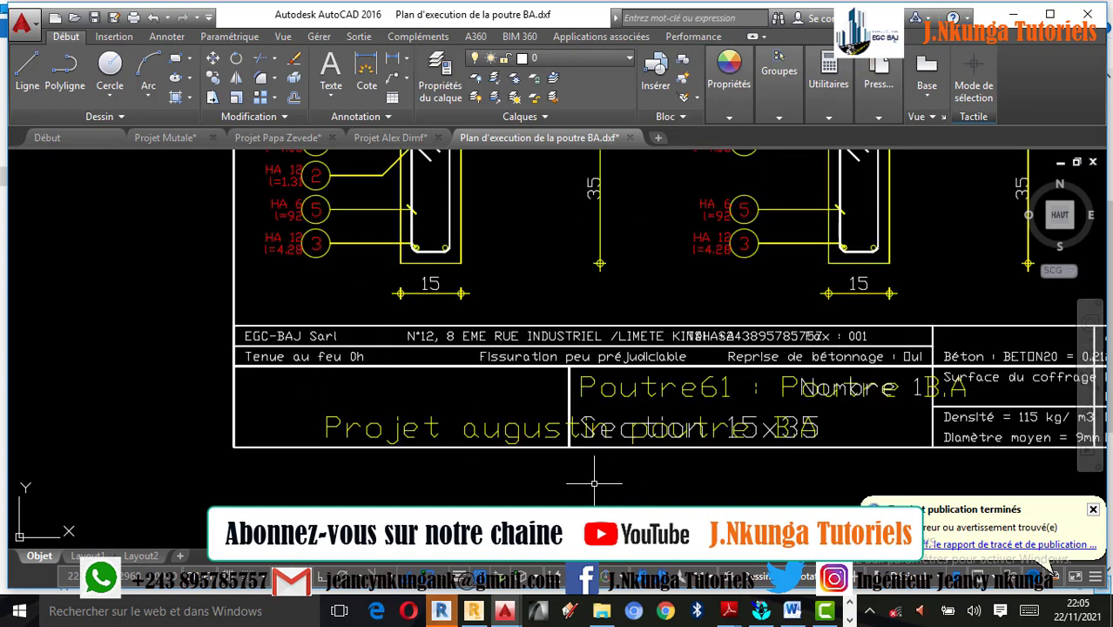
{"action": "scroll", "coordinate": [584, 431], "scroll_direction": "up", "scroll_amount": 2}
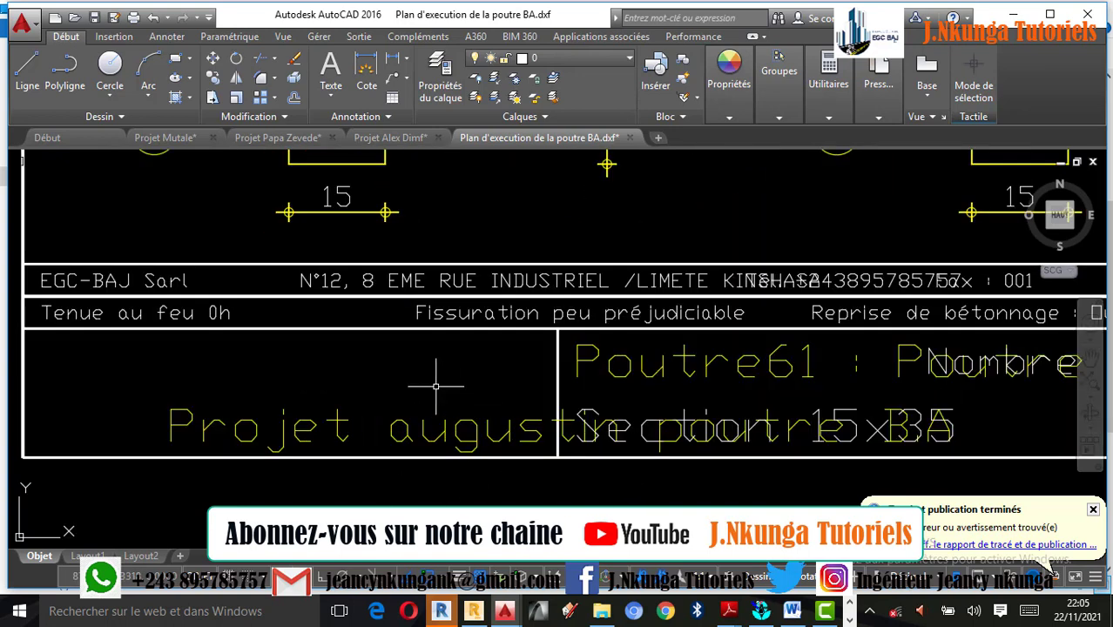
{"action": "scroll", "coordinate": [450, 424], "scroll_direction": "down", "scroll_amount": 2}
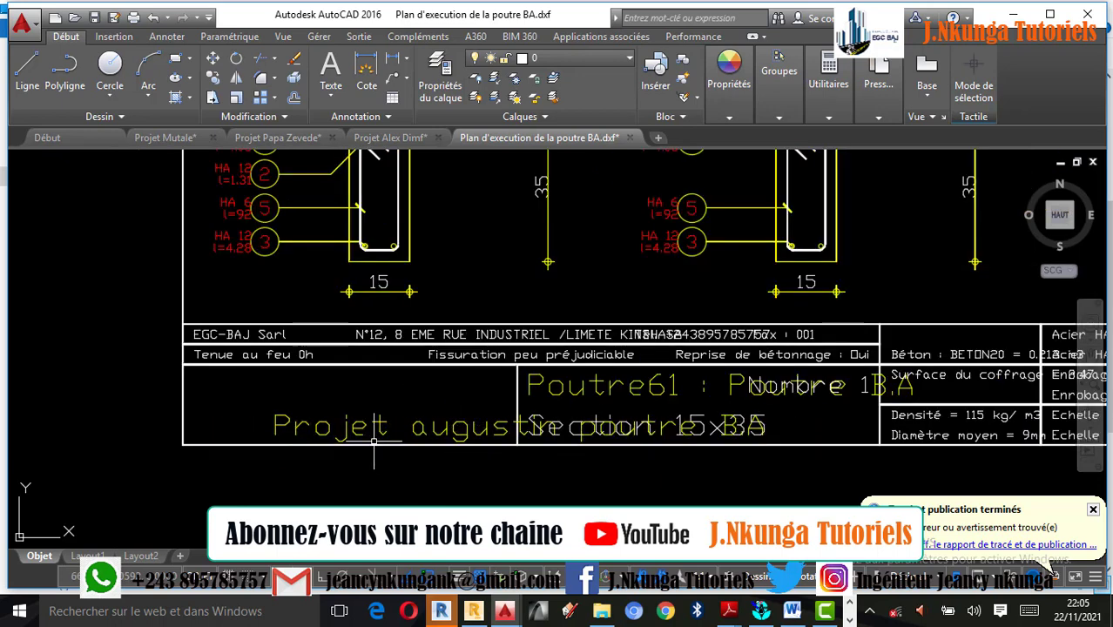
{"action": "scroll", "coordinate": [349, 440], "scroll_direction": "down", "scroll_amount": 2}
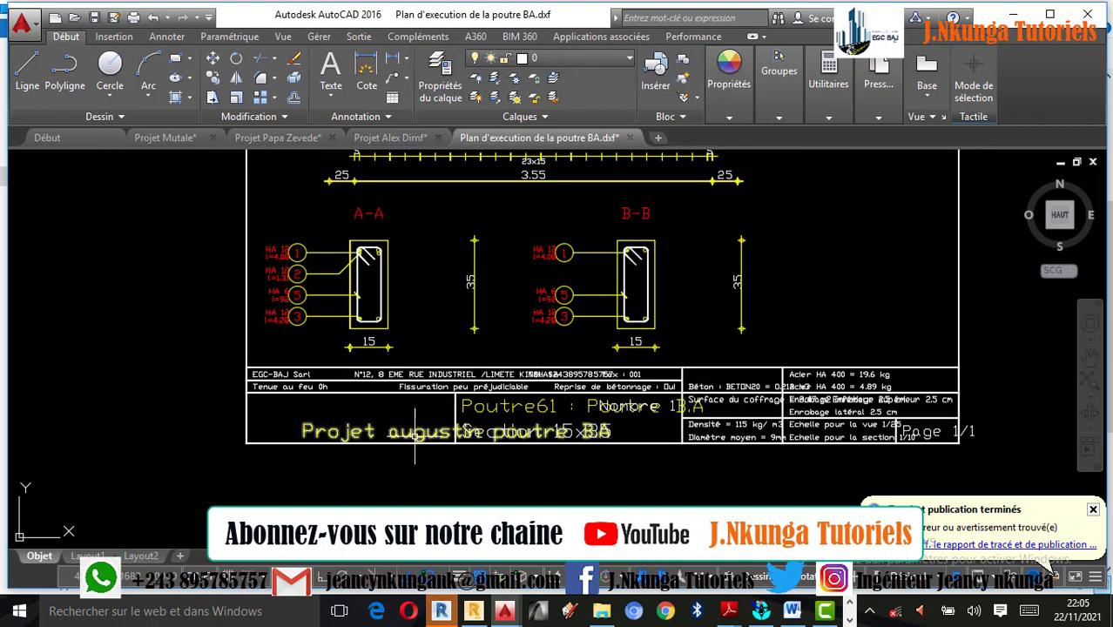
{"action": "scroll", "coordinate": [413, 450], "scroll_direction": "up", "scroll_amount": 2}
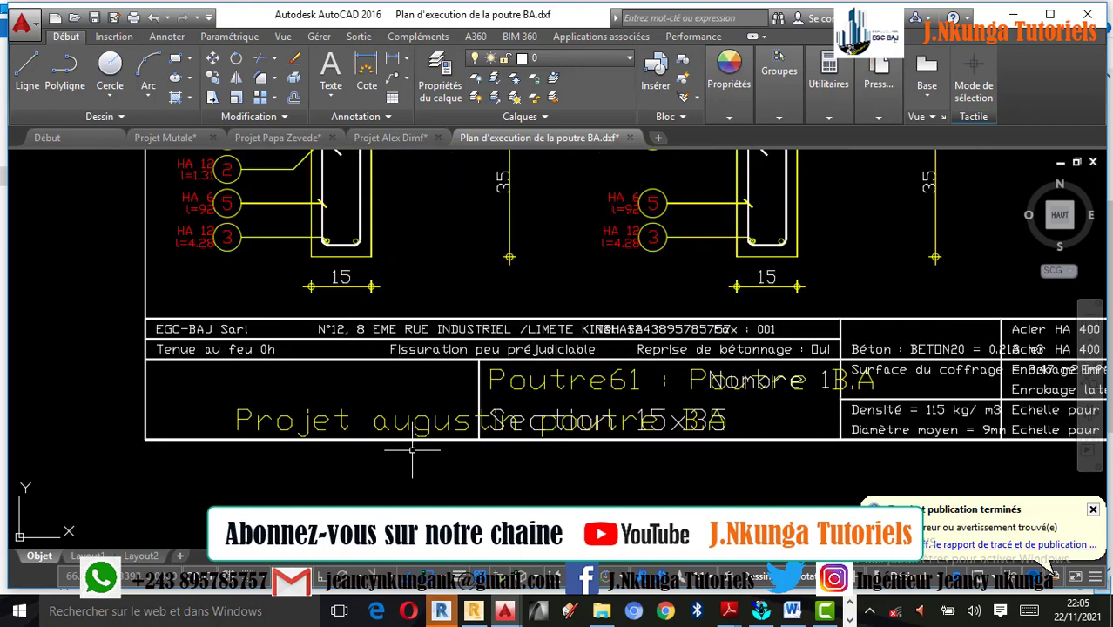
Return to the desktop and dismiss the Revit error about the Enscape 3D external application
{"action": "key", "text": "super"}
{"action": "key", "text": "super"}
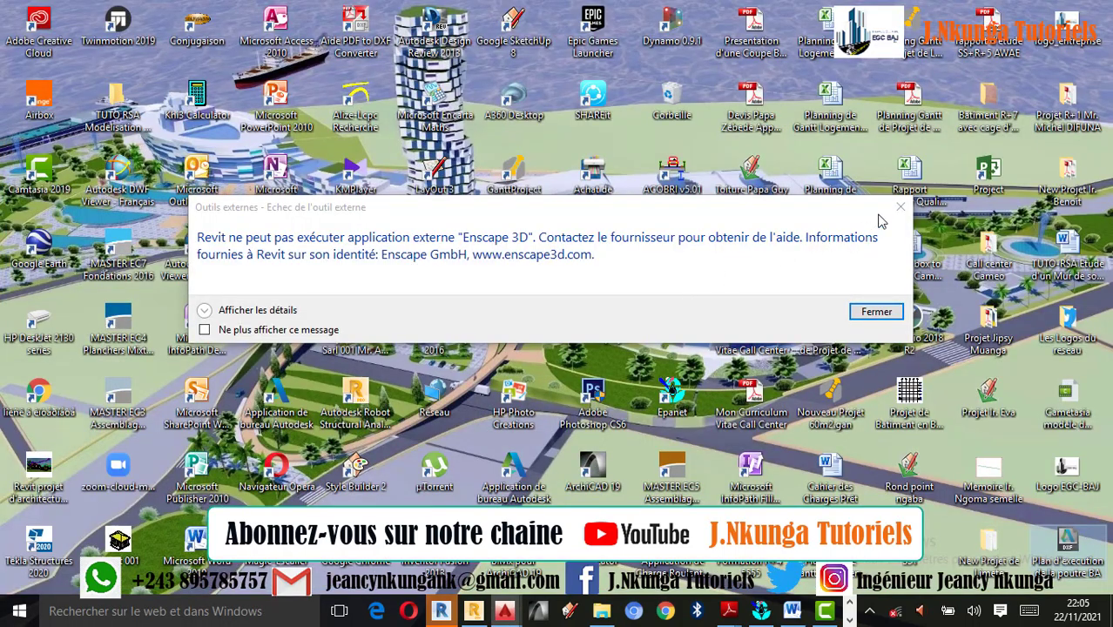
{"action": "left_click", "coordinate": [901, 207]}
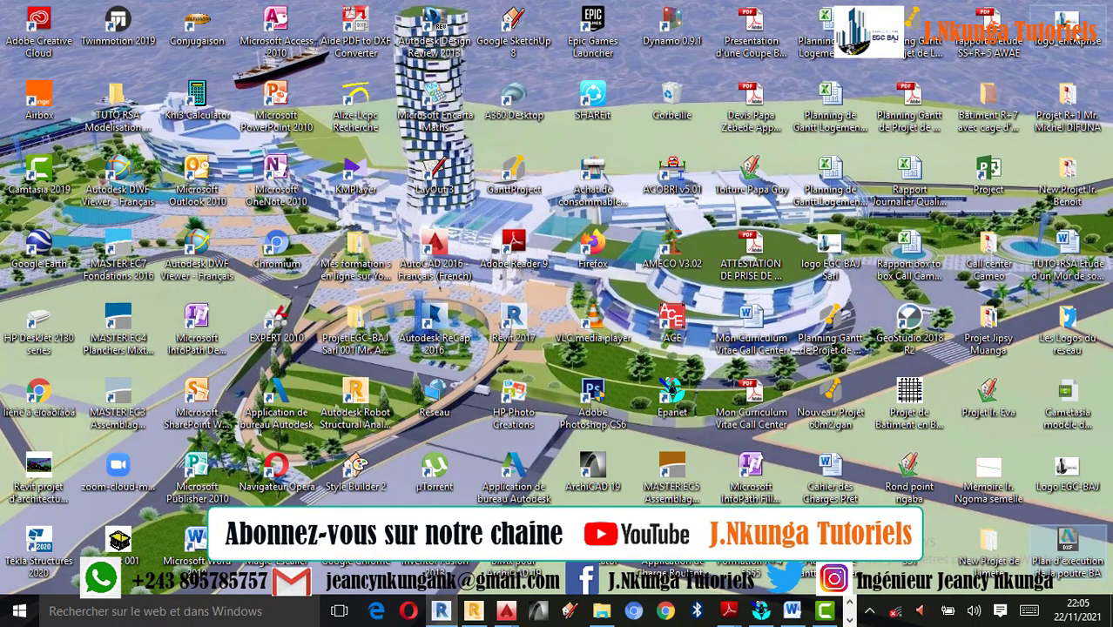
Insert the logo_entreprise image from the desktop into the AutoCAD drawing, placing it upright in the empty area left of the beam sheet
{"action": "mouse_move", "coordinate": [1068, 28]}
{"action": "left_mouse_down"}
{"action": "mouse_move", "coordinate": [723, 435]}
{"action": "mouse_move", "coordinate": [684, 609]}
{"action": "mouse_move", "coordinate": [505, 612]}
{"action": "mouse_move", "coordinate": [758, 523]}
{"action": "mouse_move", "coordinate": [609, 488]}
{"action": "mouse_move", "coordinate": [453, 471]}
{"action": "mouse_move", "coordinate": [503, 436]}
{"action": "mouse_move", "coordinate": [472, 455]}
{"action": "left_mouse_up"}
{"action": "scroll", "coordinate": [568, 441], "scroll_direction": "down", "scroll_amount": 2}
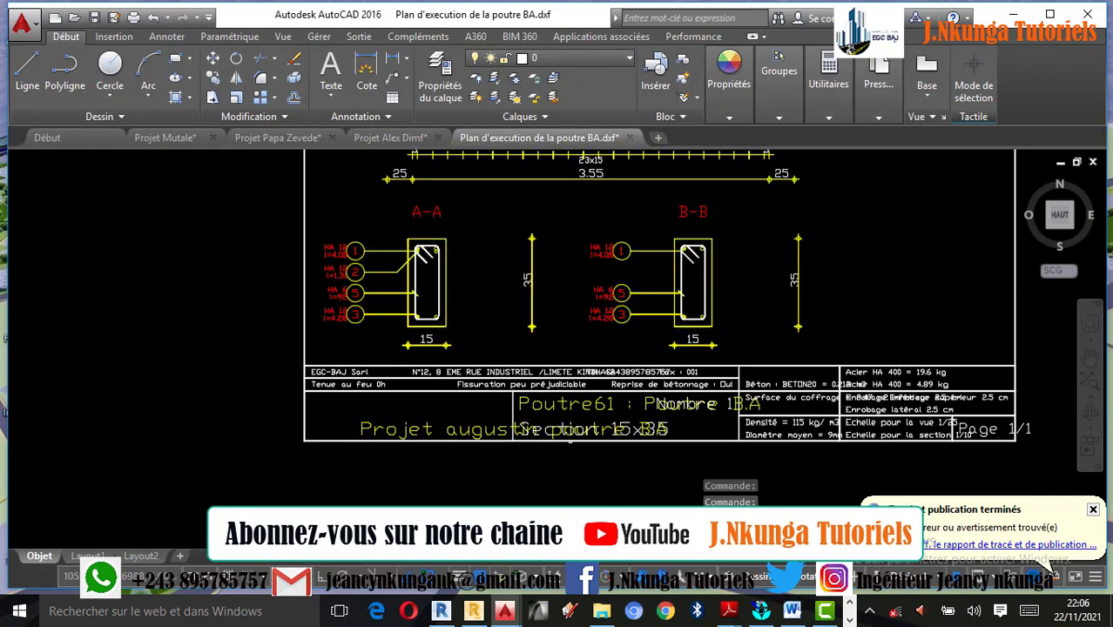
{"action": "scroll", "coordinate": [568, 441], "scroll_direction": "down", "scroll_amount": 2}
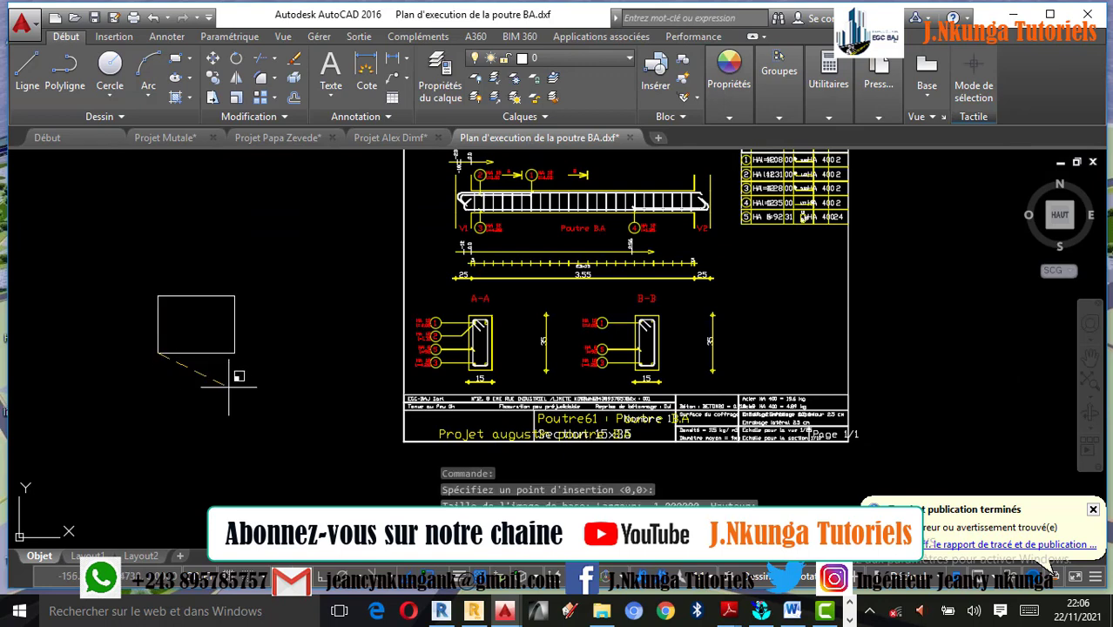
{"action": "left_click", "coordinate": [237, 387]}
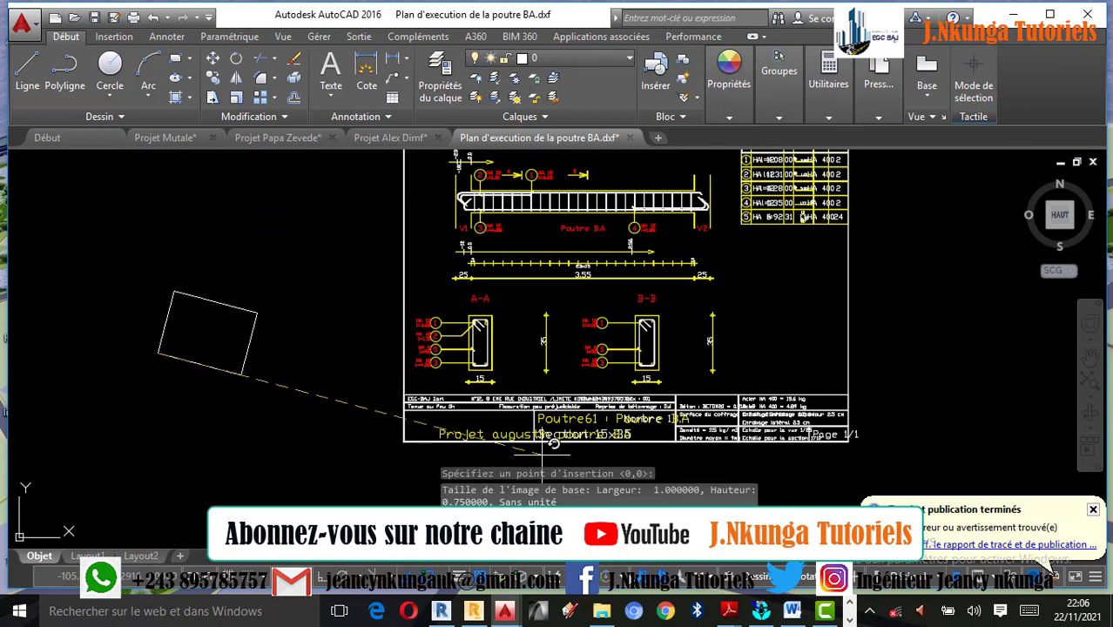
{"action": "left_click", "coordinate": [325, 578]}
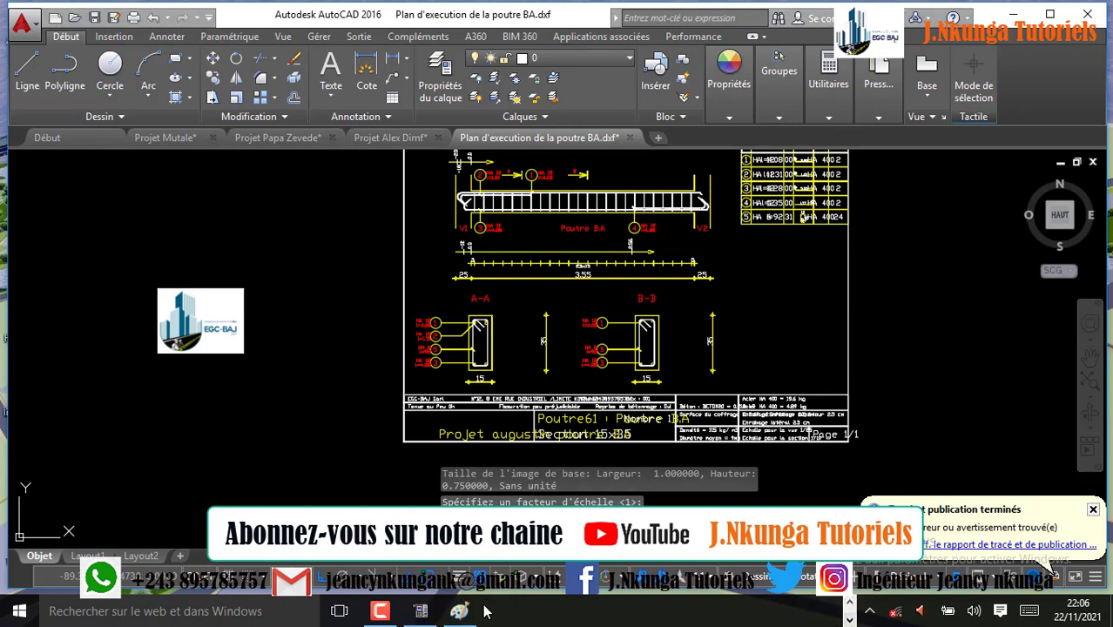
{"action": "left_click", "coordinate": [825, 612]}
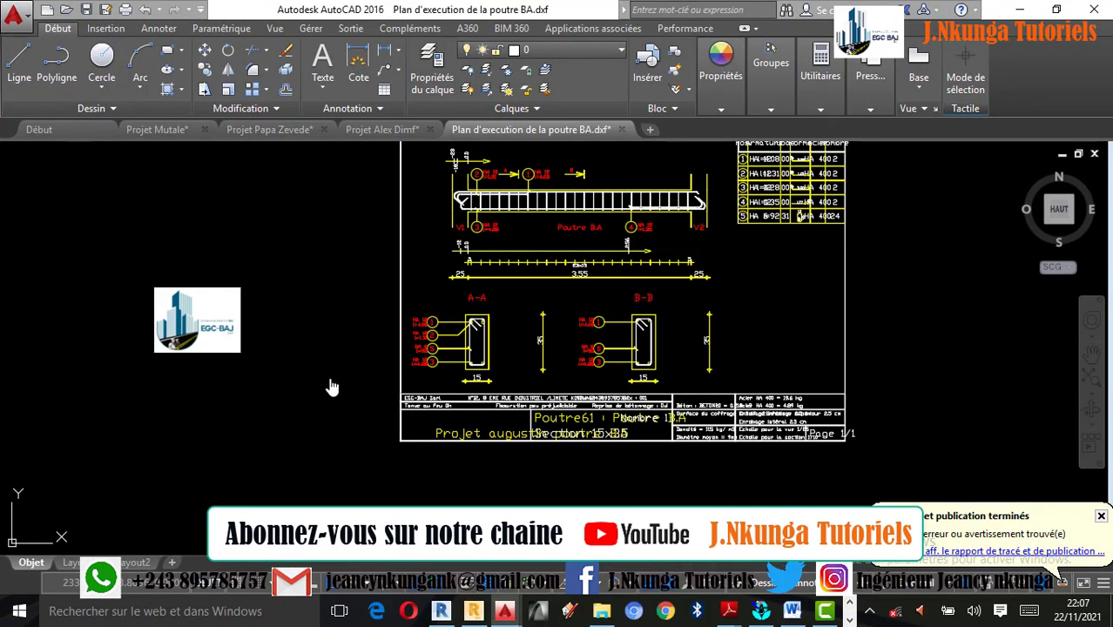
Move the logo image so its lower-left corner sits on the lower-left corner of the beam sheet's title block
{"action": "scroll", "coordinate": [213, 341], "scroll_direction": "up", "scroll_amount": 3}
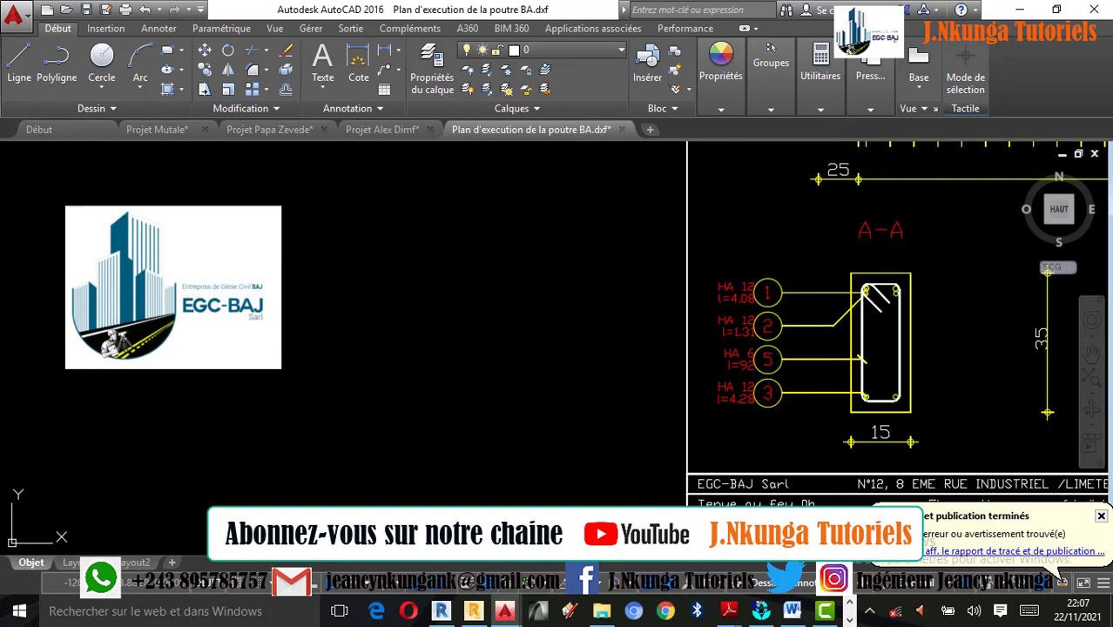
{"action": "scroll", "coordinate": [113, 287], "scroll_direction": "up", "scroll_amount": 2}
{"action": "scroll", "coordinate": [270, 357], "scroll_direction": "down", "scroll_amount": 2}
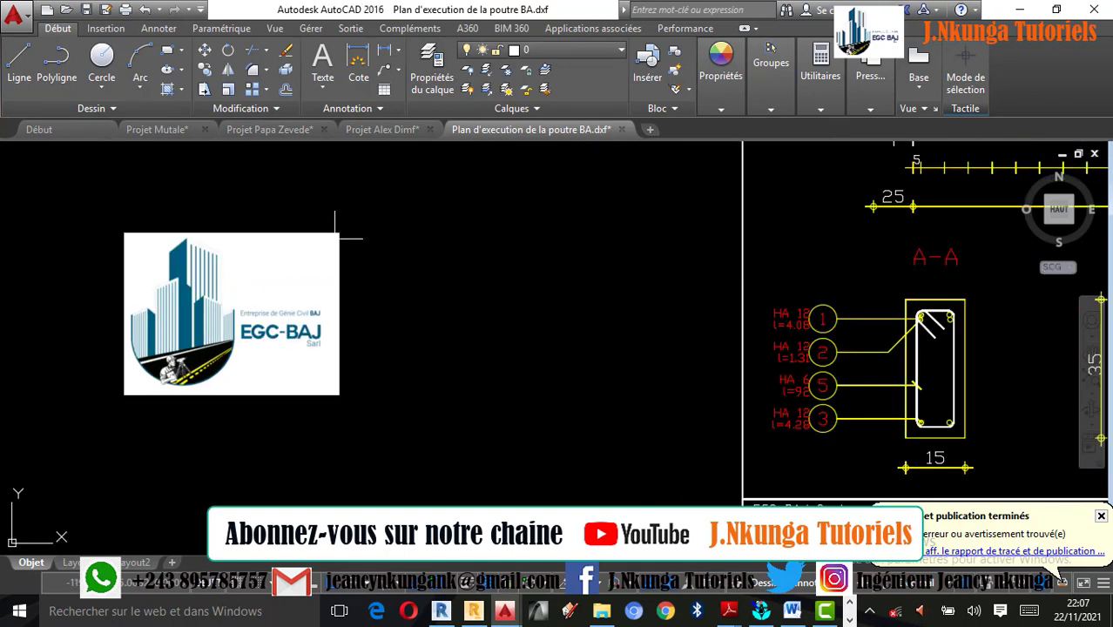
{"action": "left_click", "coordinate": [339, 235]}
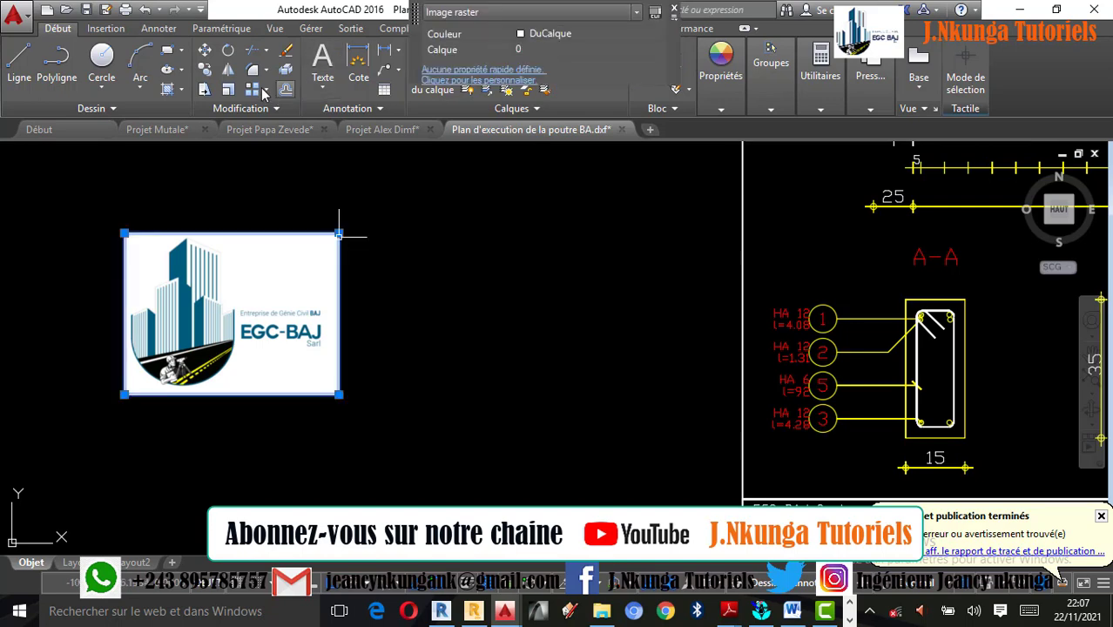
{"action": "left_click", "coordinate": [64, 30]}
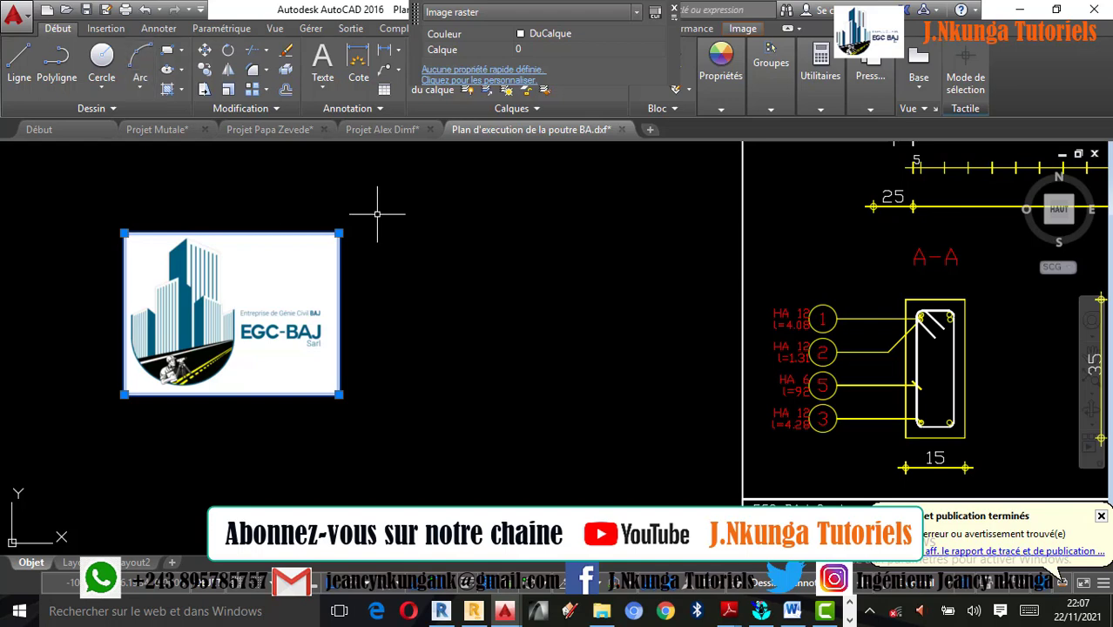
{"action": "scroll", "coordinate": [396, 380], "scroll_direction": "down", "scroll_amount": 4}
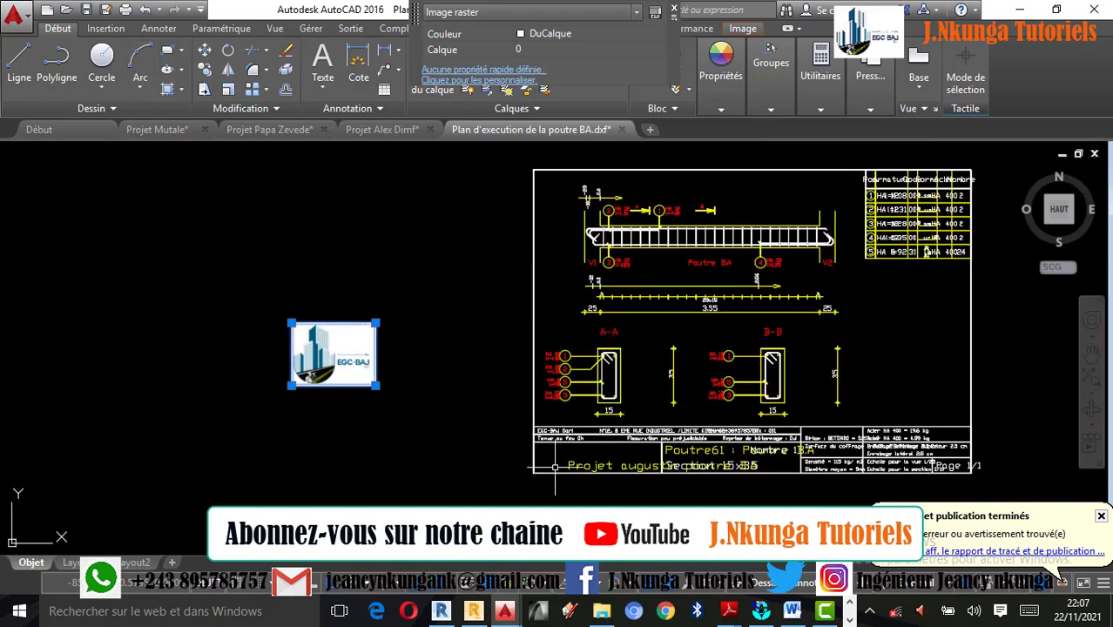
{"action": "scroll", "coordinate": [552, 468], "scroll_direction": "up", "scroll_amount": 5}
{"action": "scroll", "coordinate": [409, 409], "scroll_direction": "down", "scroll_amount": 4}
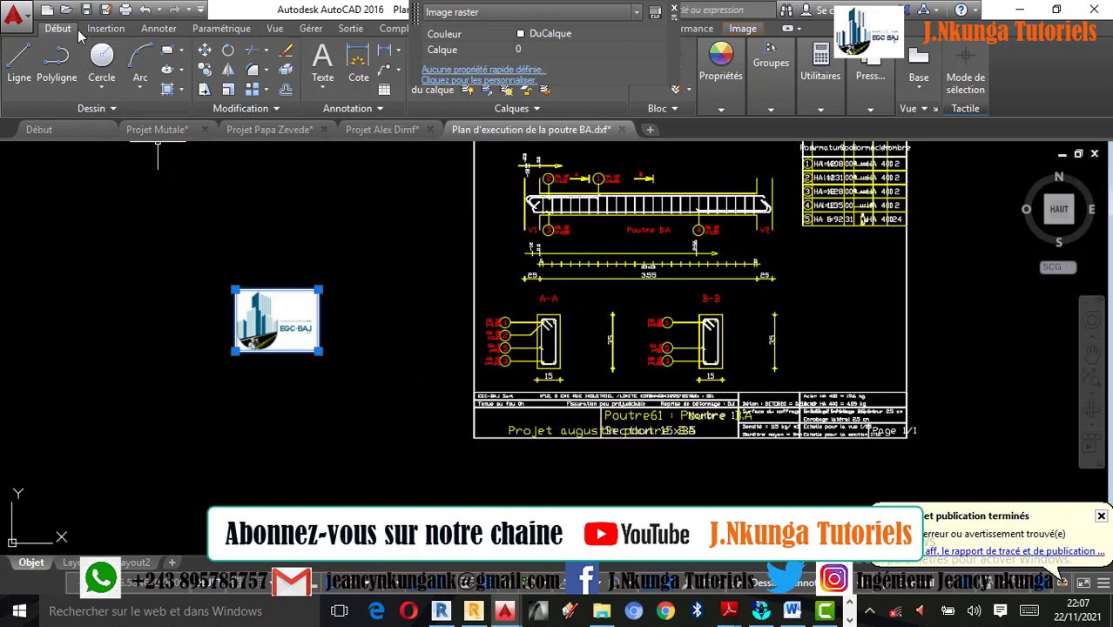
{"action": "left_click", "coordinate": [205, 53]}
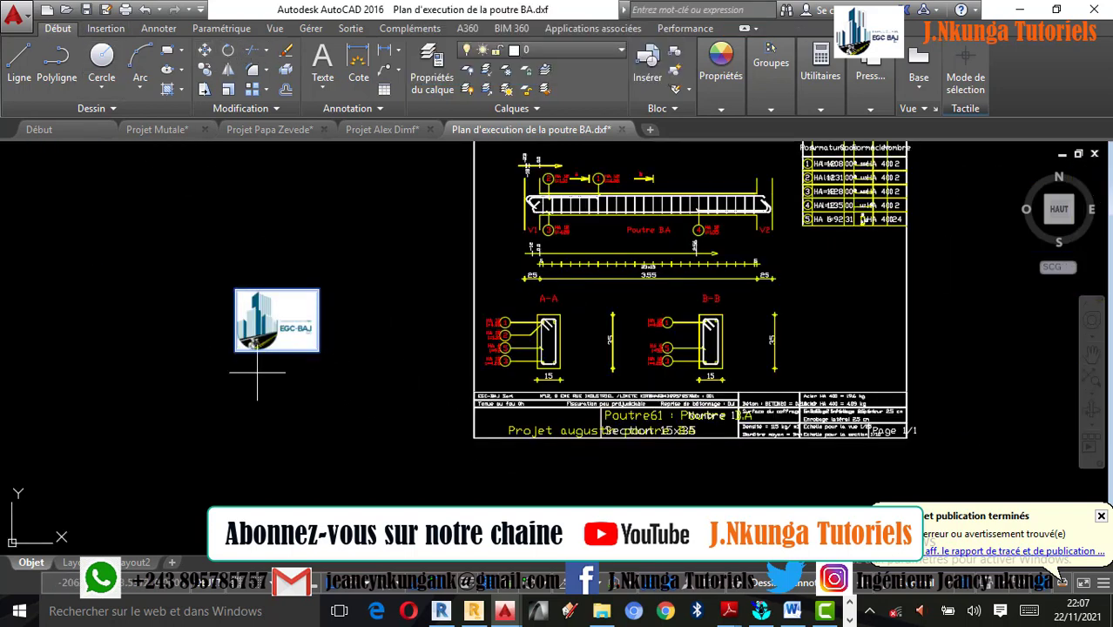
{"action": "left_click", "coordinate": [473, 437]}
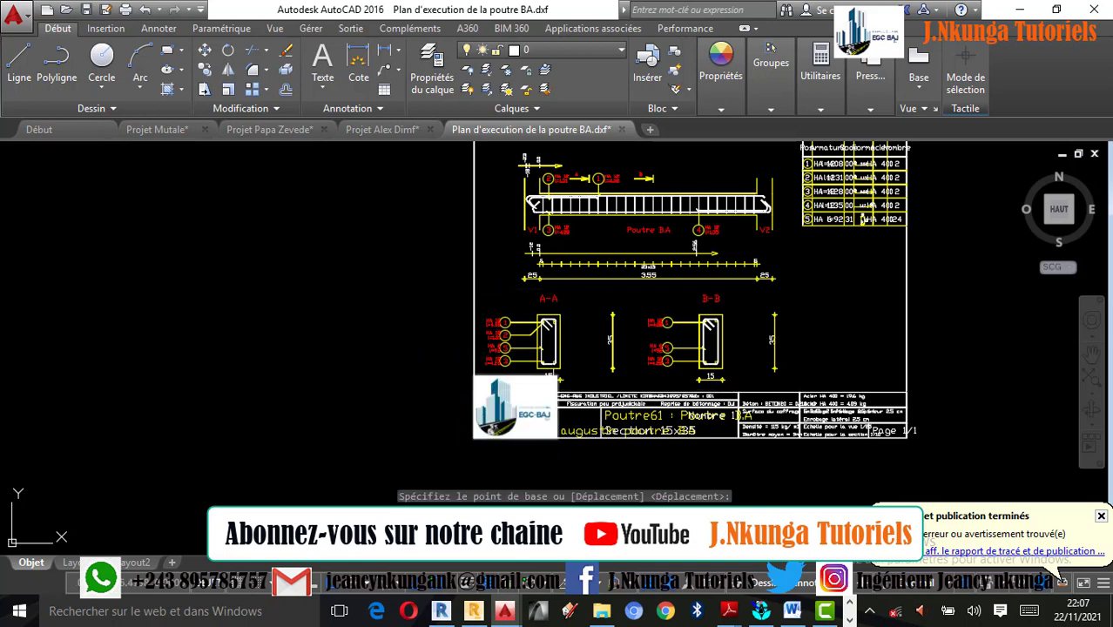
Shrink the logo image from its upper-right corner to fit the height of the title block's logo cell
{"action": "left_click", "coordinate": [522, 377]}
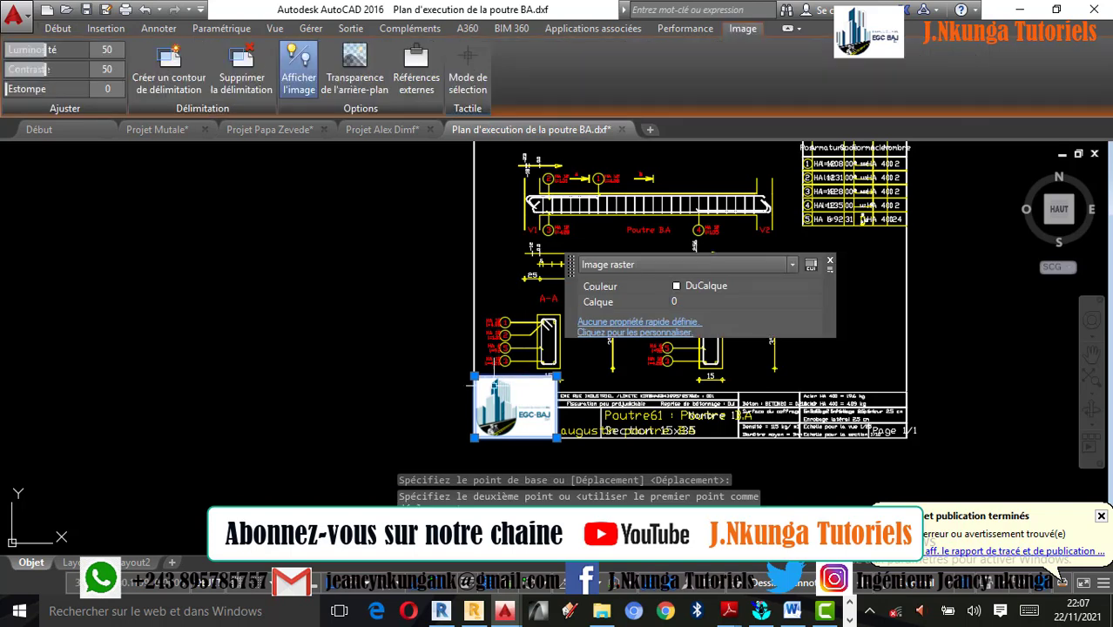
{"action": "left_click", "coordinate": [557, 377]}
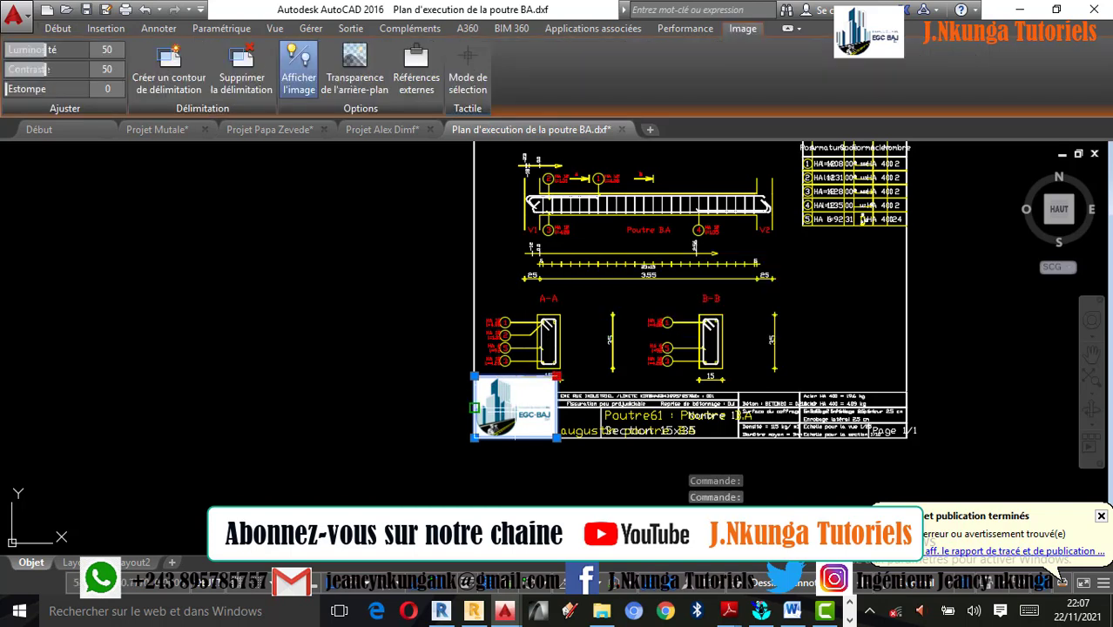
{"action": "left_click", "coordinate": [517, 404]}
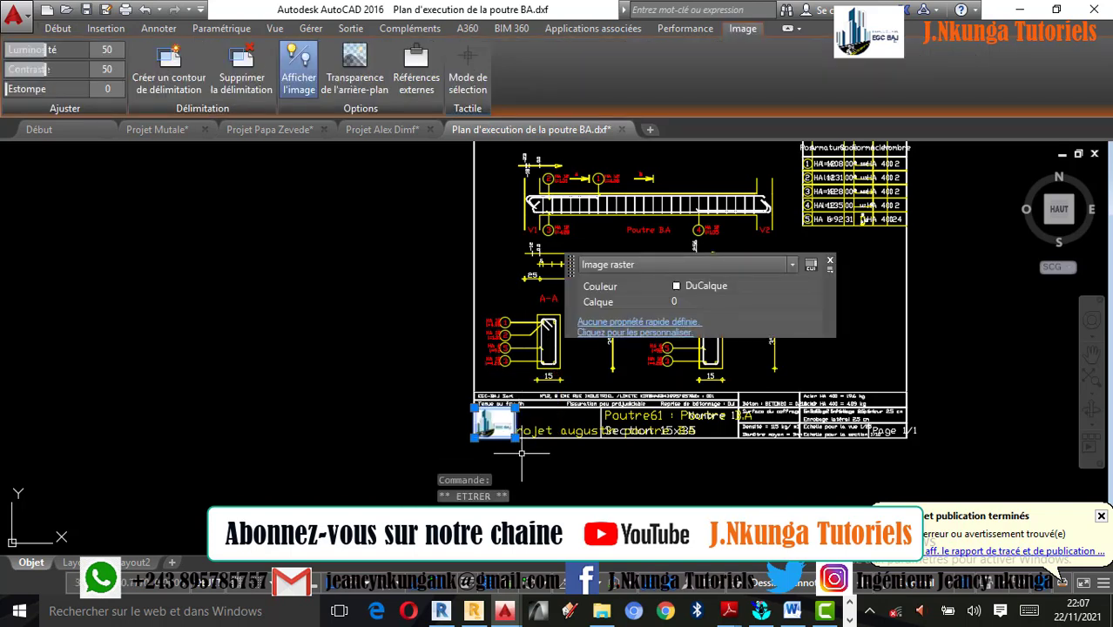